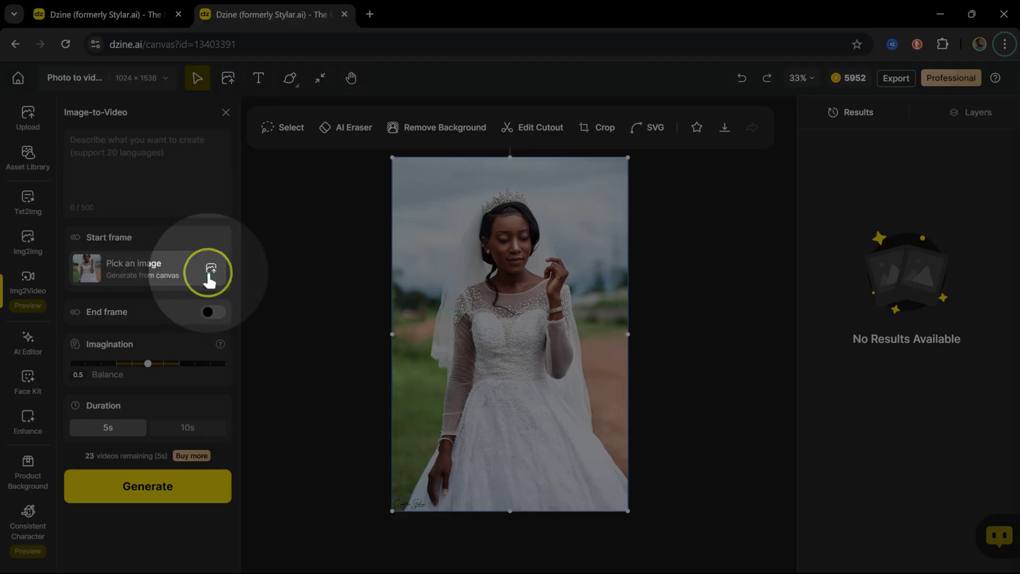
# Preview the bride photo results, then return to the Dzine home page.
pyautogui.click(209, 269)
pyautogui.click(364, 318)
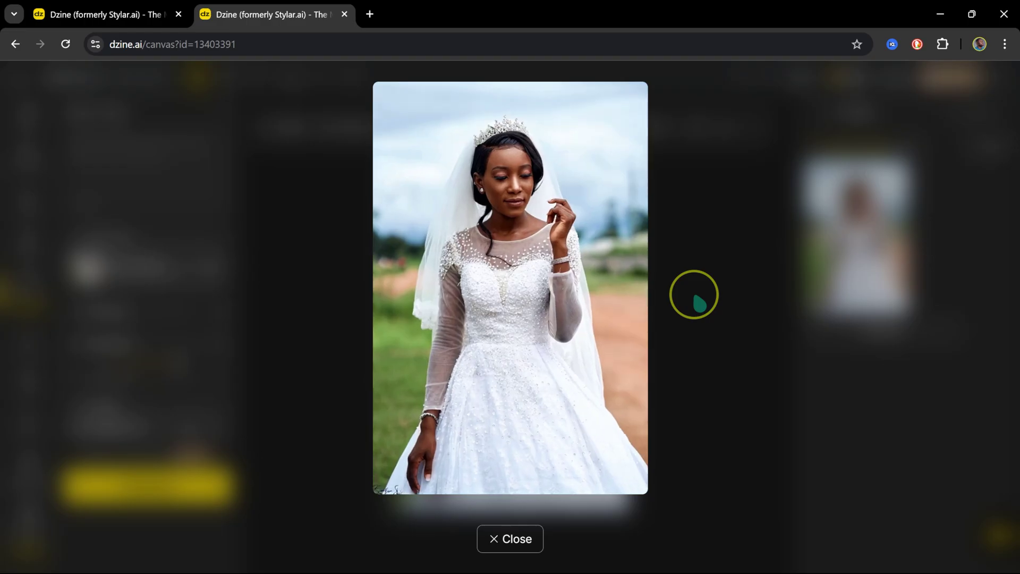
pyautogui.click(173, 412)
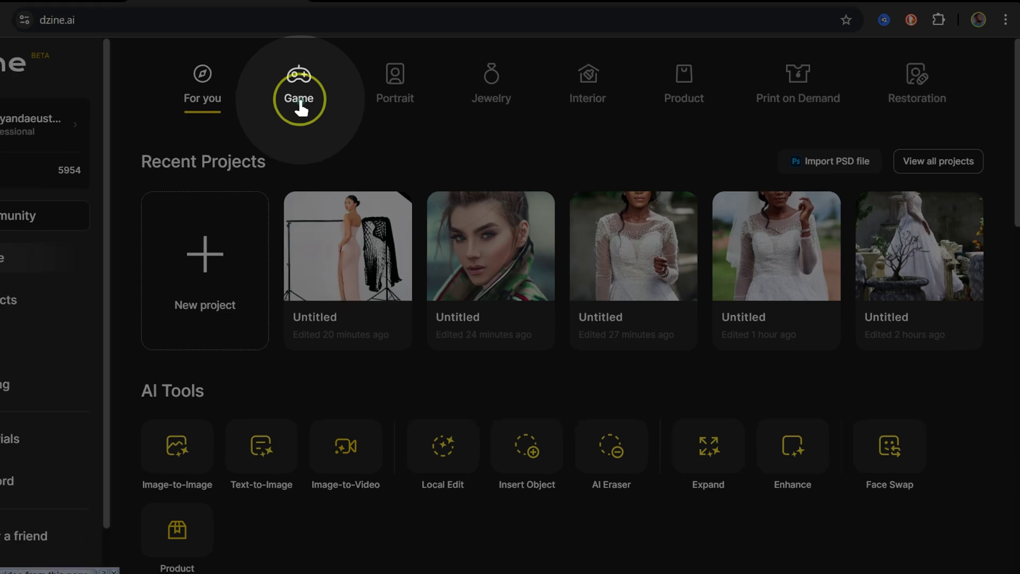
pyautogui.click(287, 104)
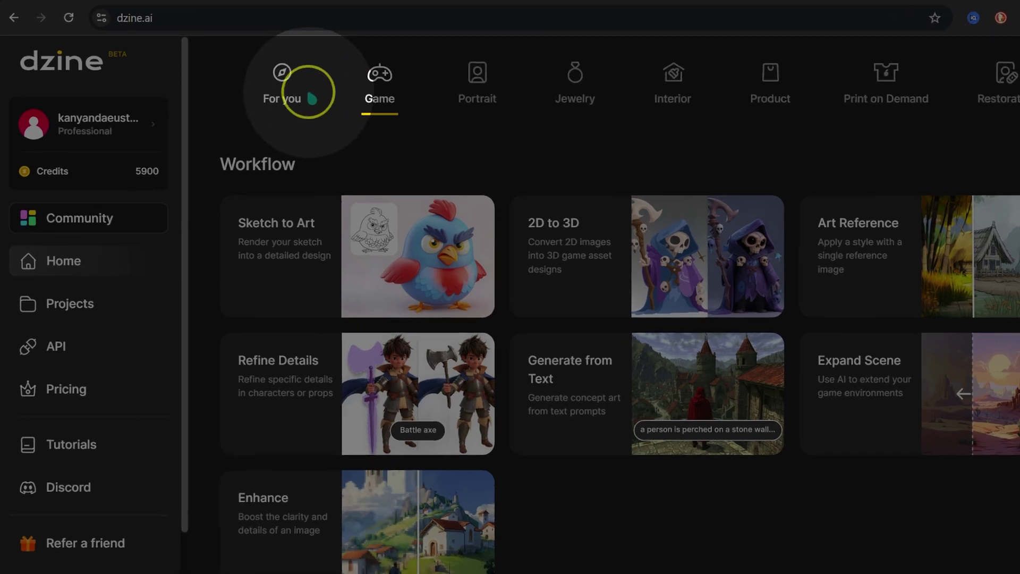
pyautogui.click(264, 117)
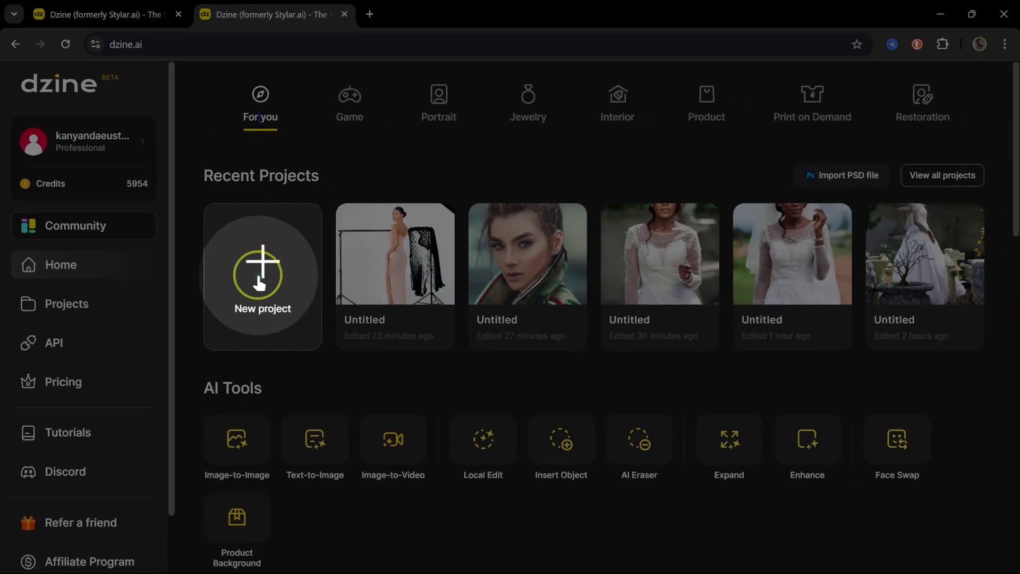
# Create a new project named 'Photo to video' with the custom aspect ratio at 1536 × 1536.
pyautogui.click(259, 282)
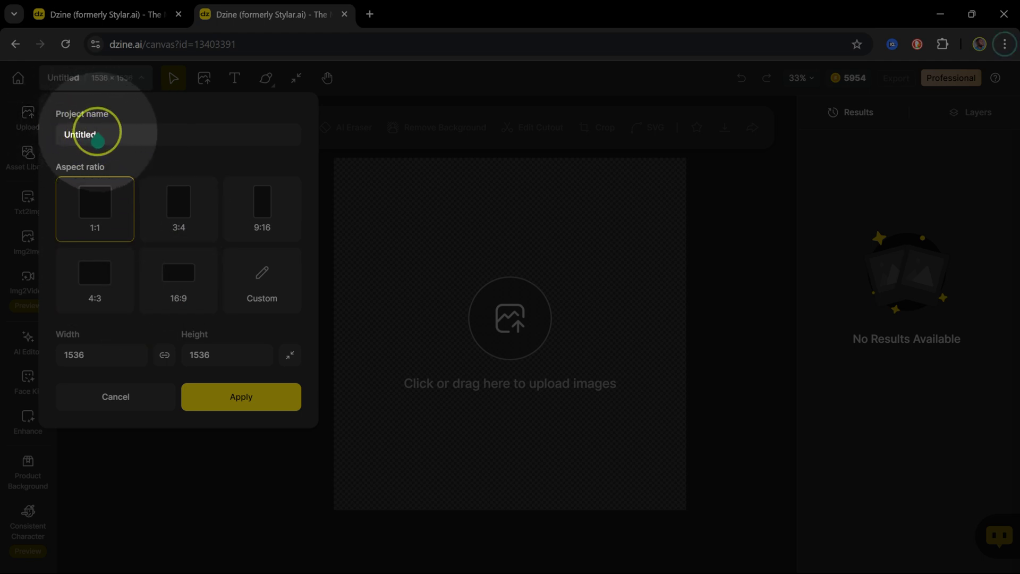
pyautogui.moveTo(103, 141); pyautogui.dragTo(58, 143)
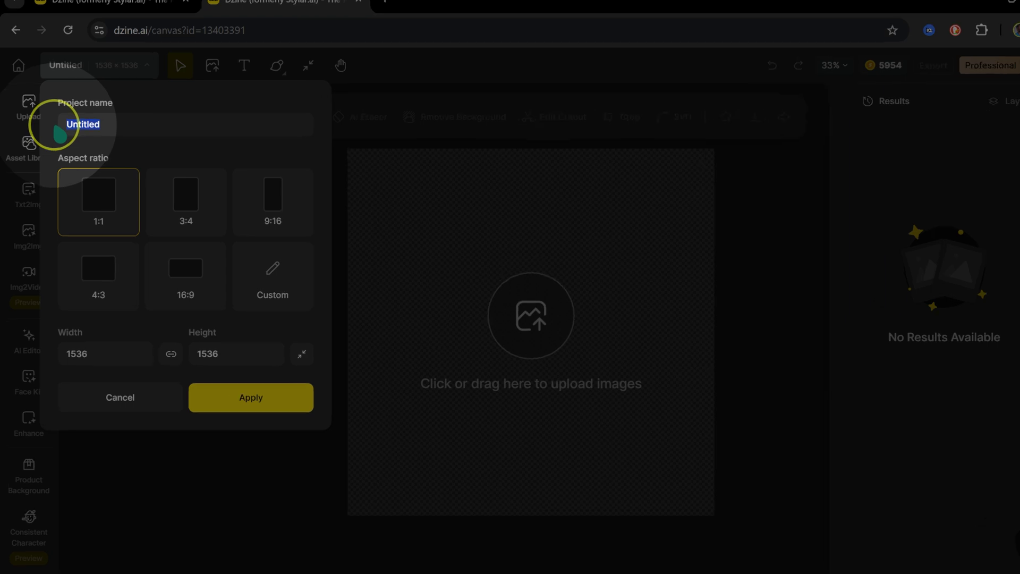
pyautogui.write('Photo to video')
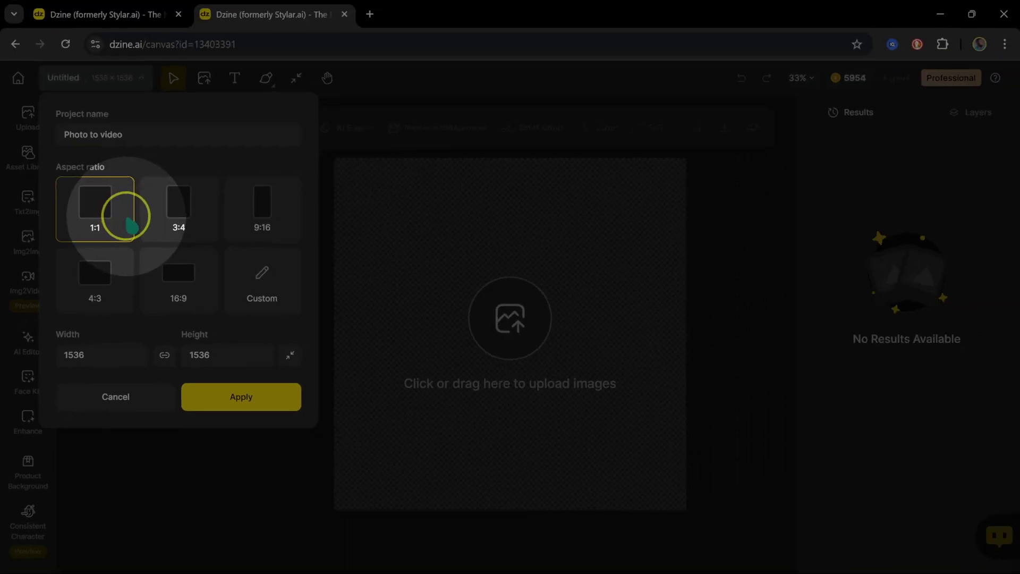
pyautogui.click(239, 278)
pyautogui.click(241, 402)
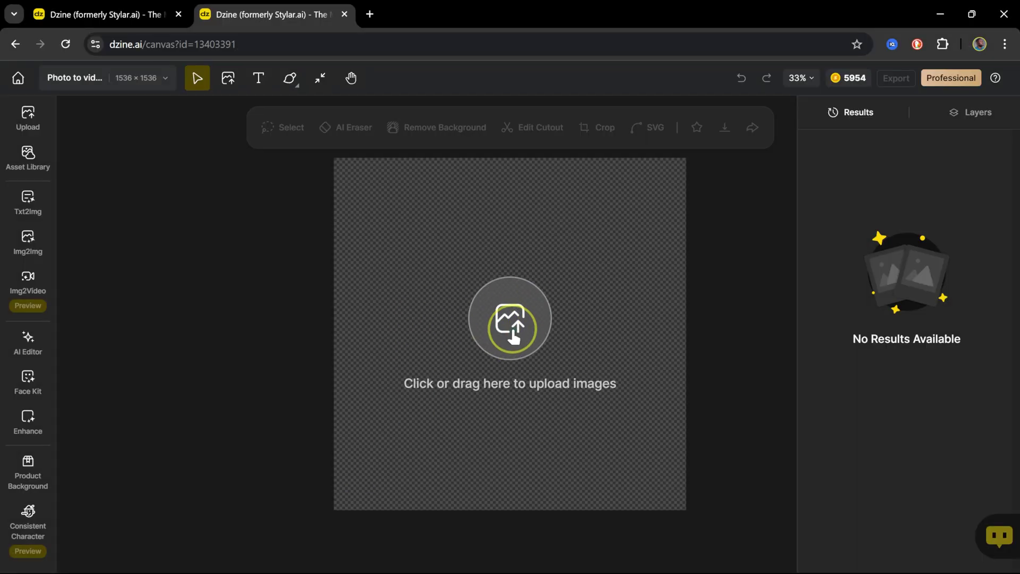
# Upload the bride photo EKC03232 onto the empty canvas.
pyautogui.click(514, 329)
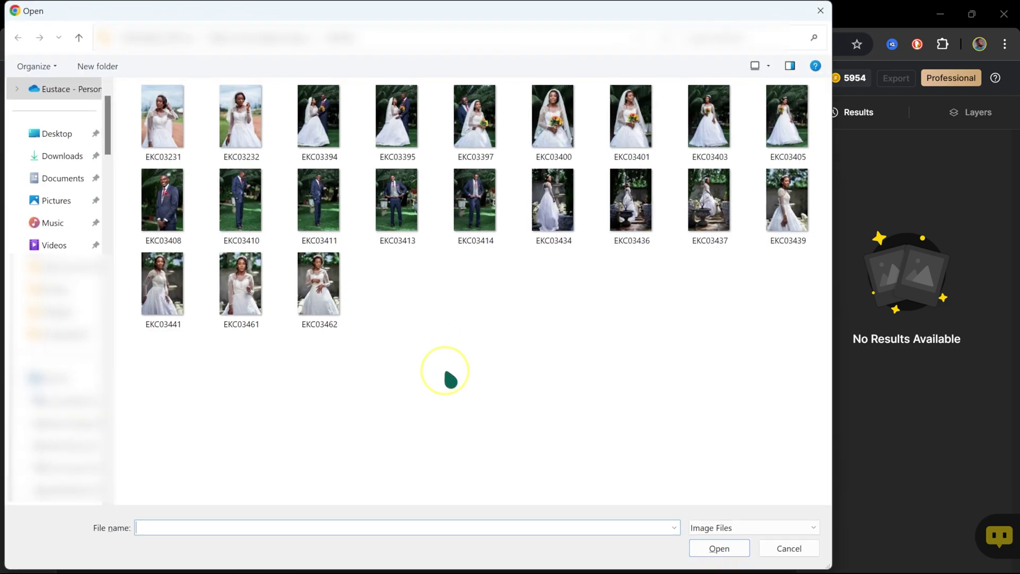
pyautogui.click(255, 137)
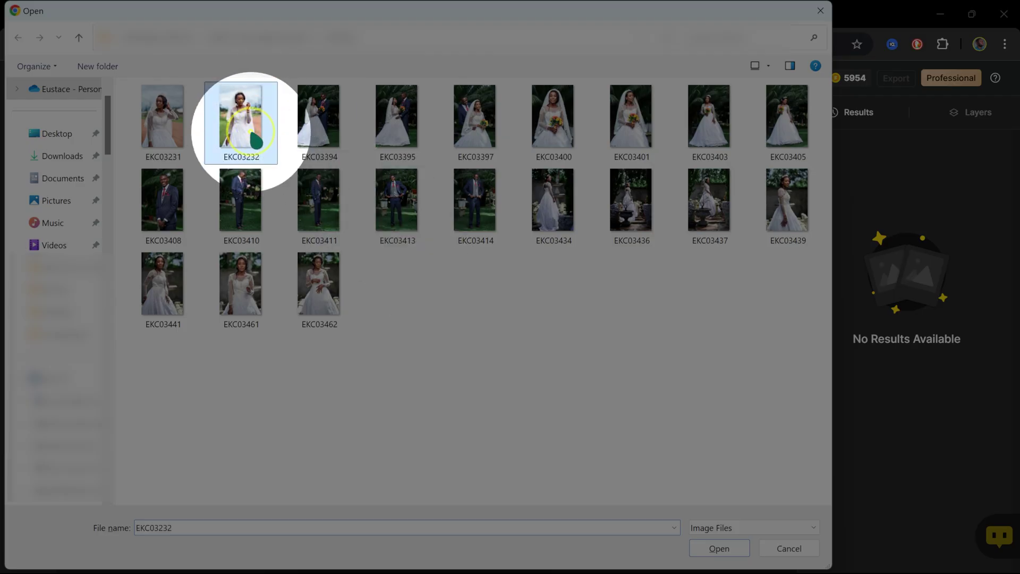
pyautogui.click(722, 551)
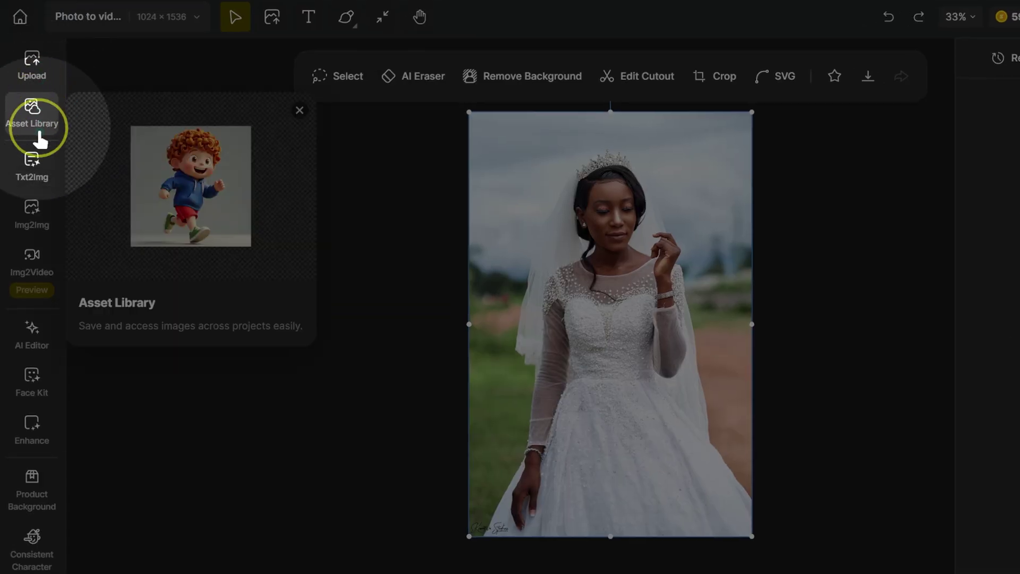
# Set up Img2Video with the canvas photo as start frame, Imagination 0.7 and 5s duration.
pyautogui.click(32, 275)
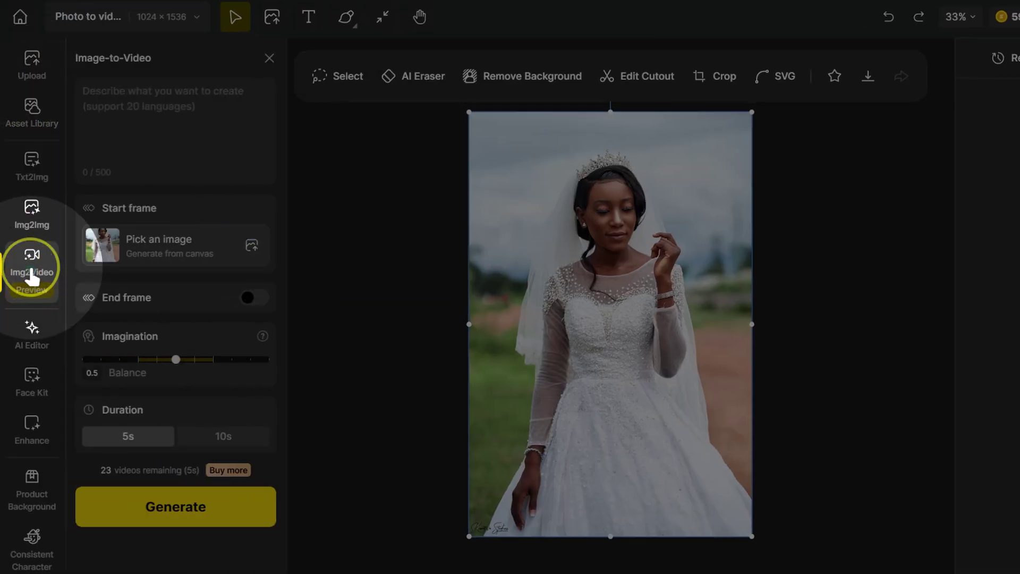
pyautogui.click(211, 110)
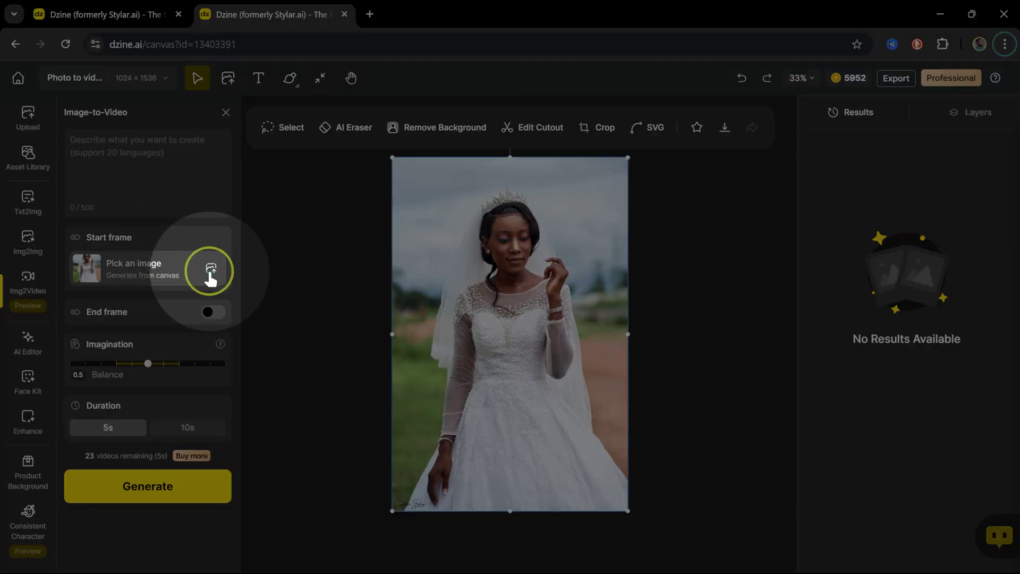
pyautogui.click(211, 269)
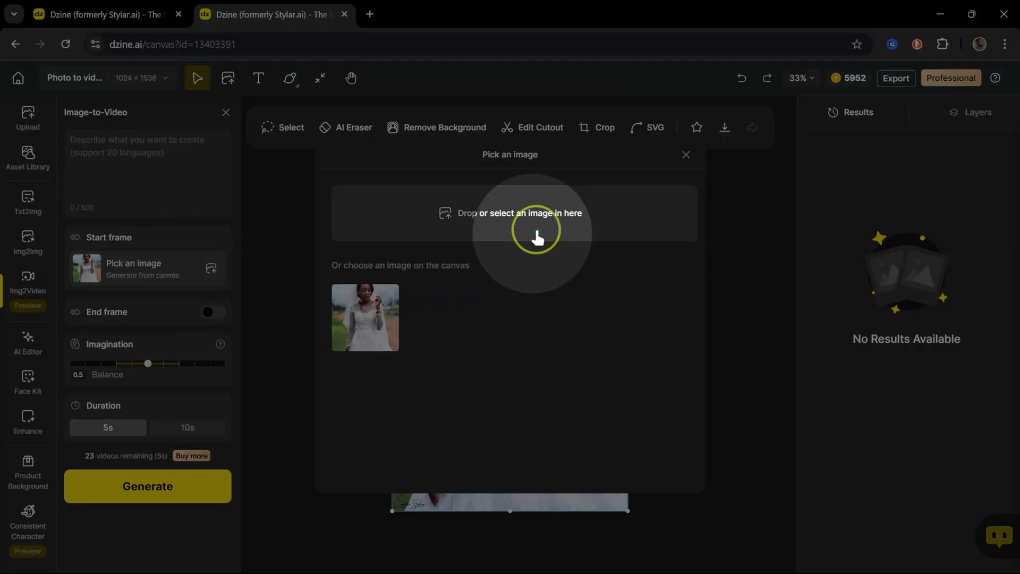
pyautogui.click(685, 155)
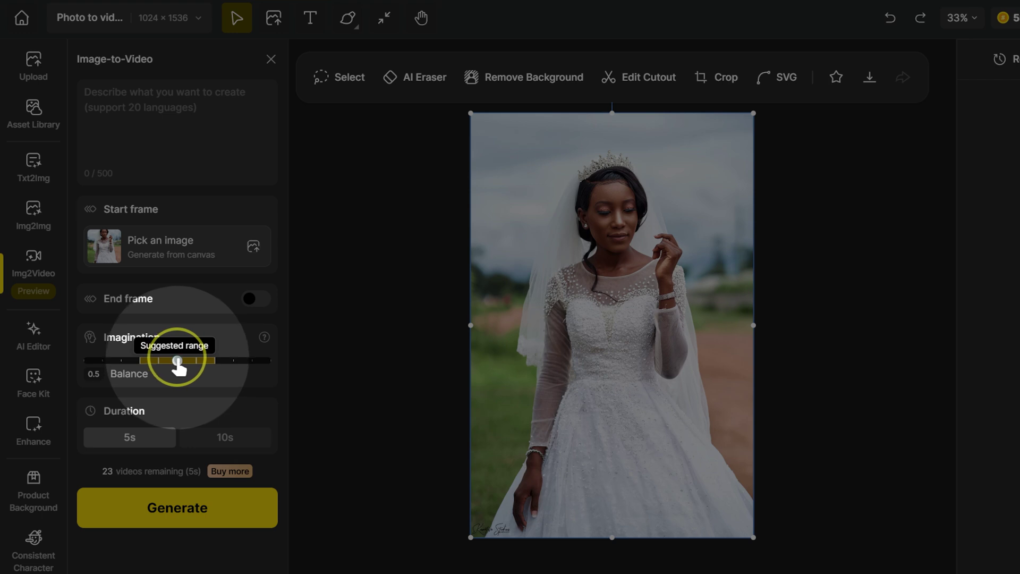
pyautogui.moveTo(178, 367); pyautogui.dragTo(213, 366)
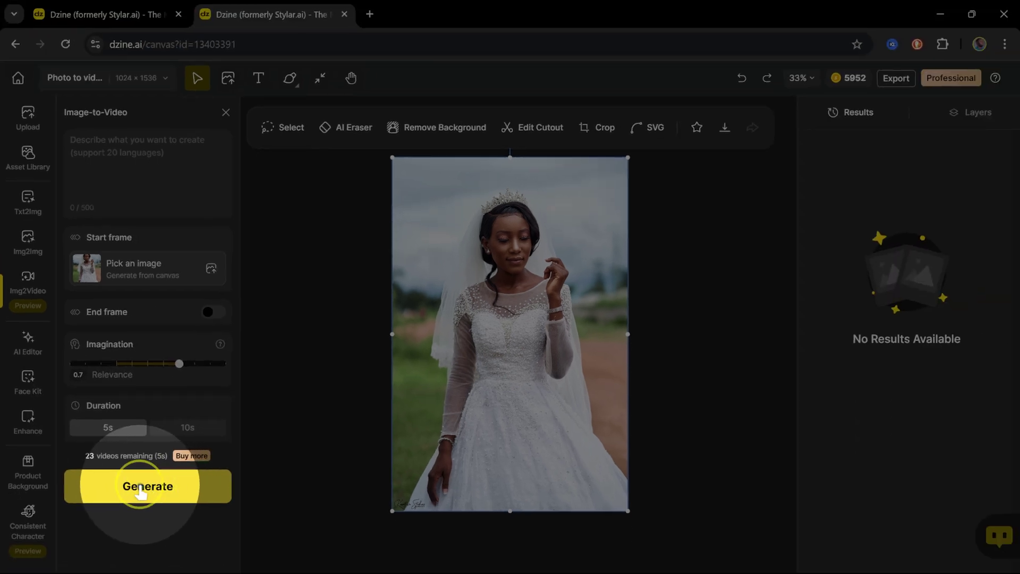
# Generate the 5-second image-to-video clip of the bride.
pyautogui.click(141, 492)
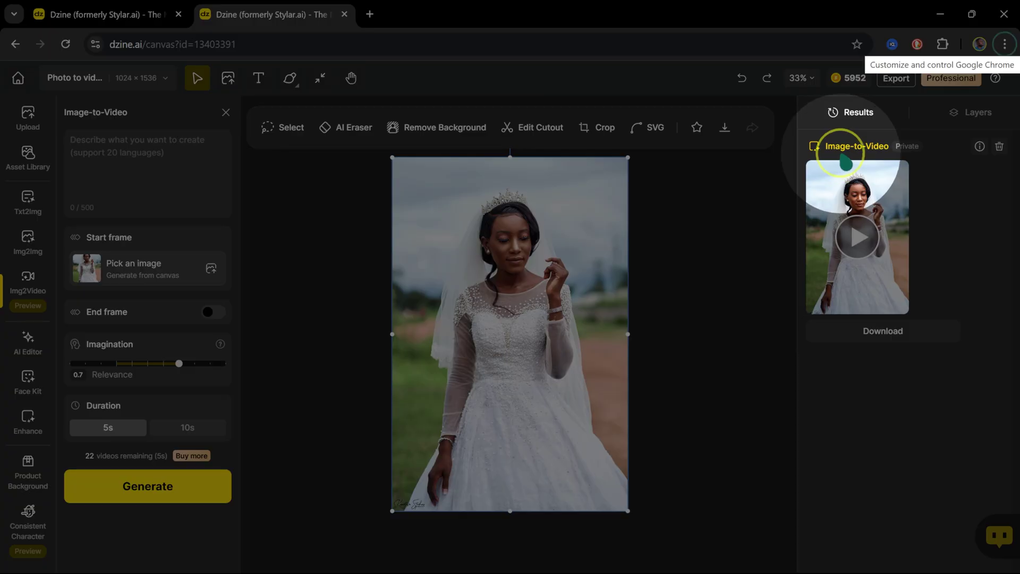
# Play the generated bride clip in the preview to check the animation.
pyautogui.click(860, 236)
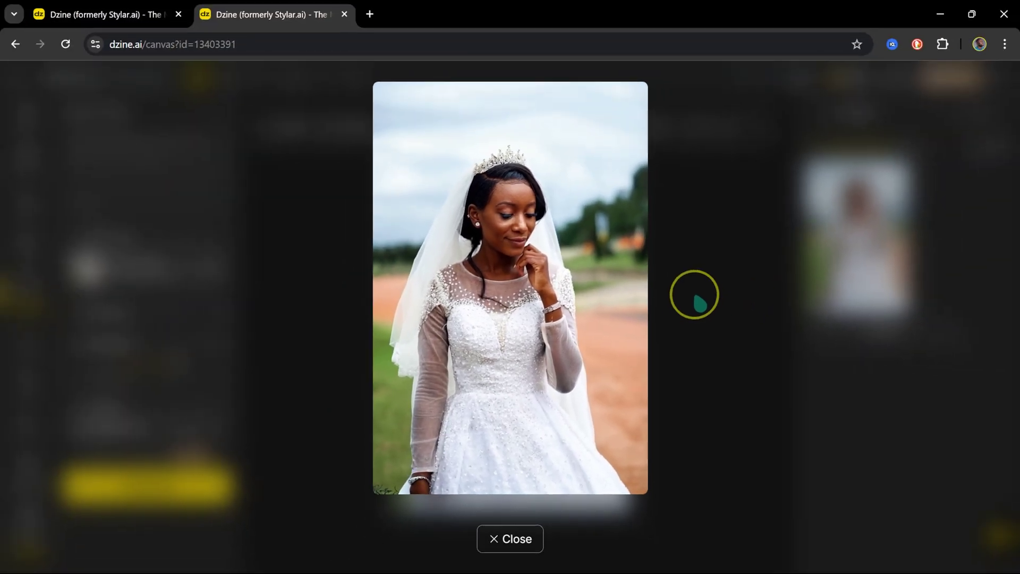
# Close the preview and start the Portrait tab's Make Local Changes workflow from Home.
pyautogui.click(750, 298)
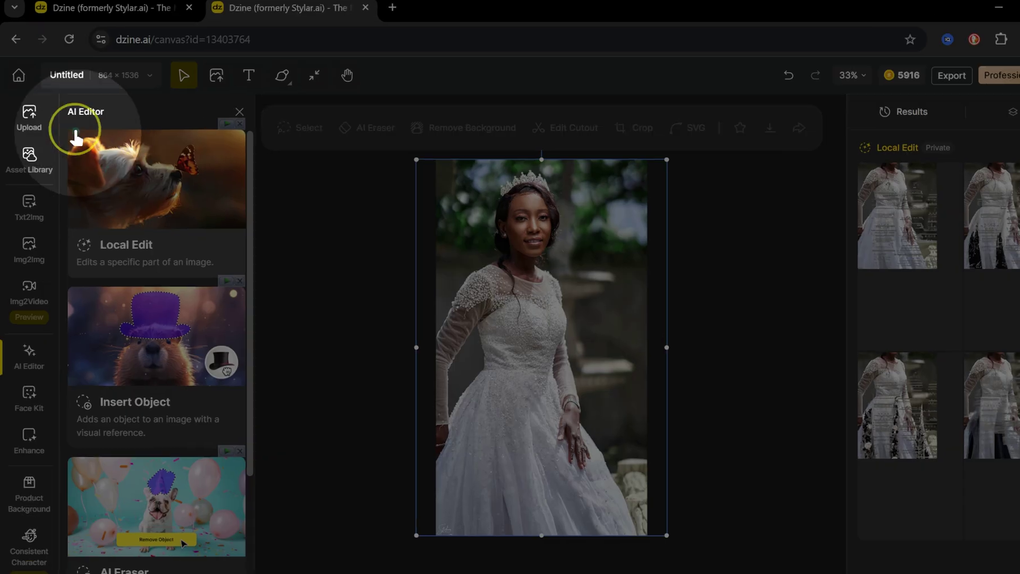
pyautogui.click(19, 68)
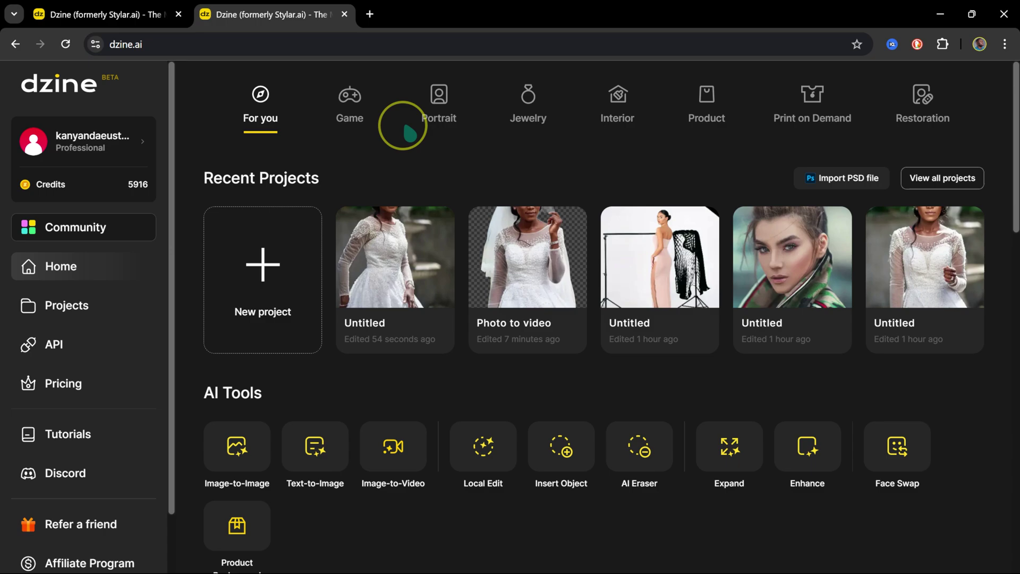
pyautogui.click(439, 99)
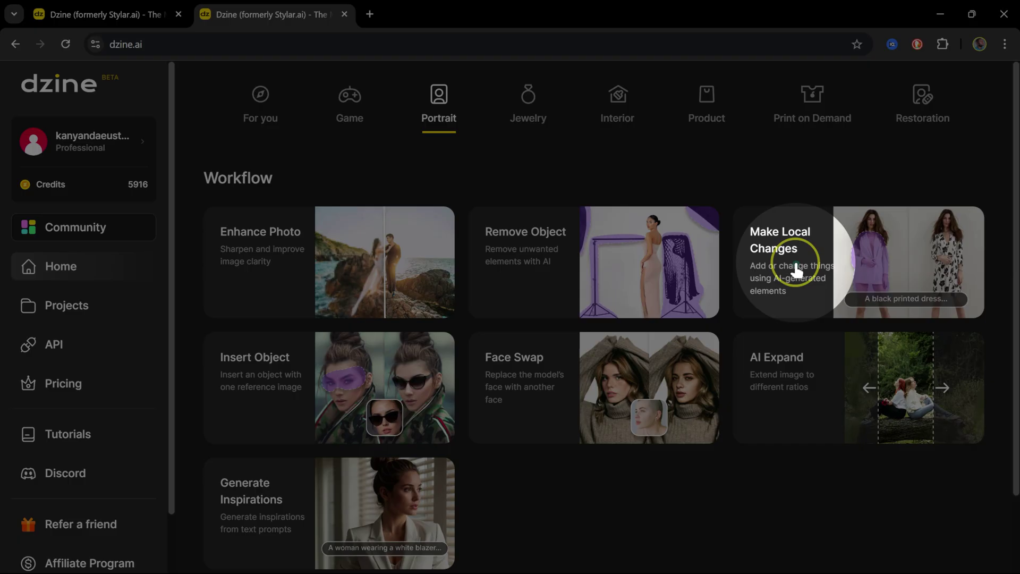
pyautogui.click(812, 256)
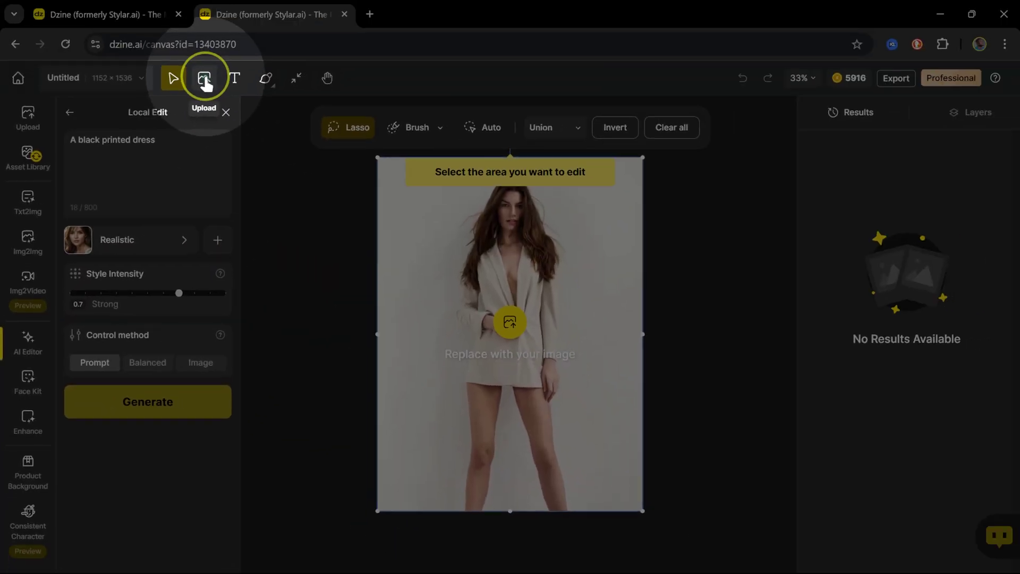
# Replace the sample blazer photo with the bride photo EKC03461.
pyautogui.click(204, 78)
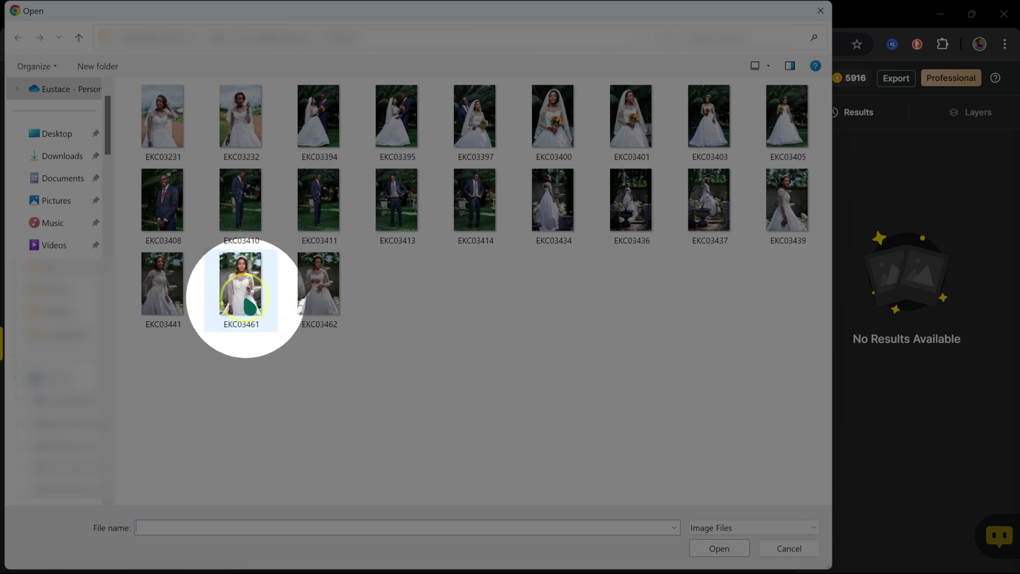
pyautogui.doubleClick(246, 292)
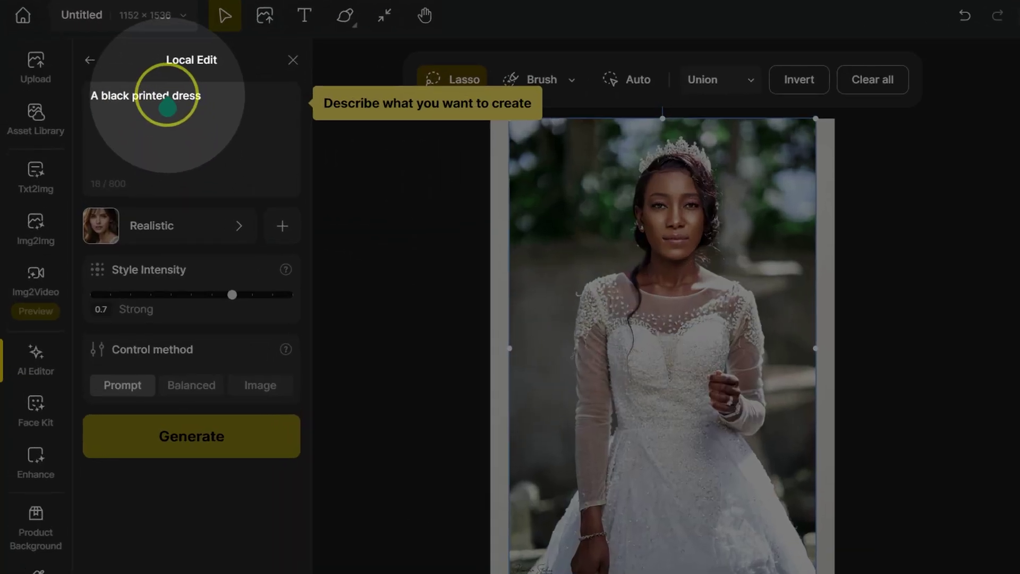
# Change the prompt to 'A black wedding dress', lasso the gown, and generate the edit.
pyautogui.moveTo(168, 97); pyautogui.dragTo(133, 99)
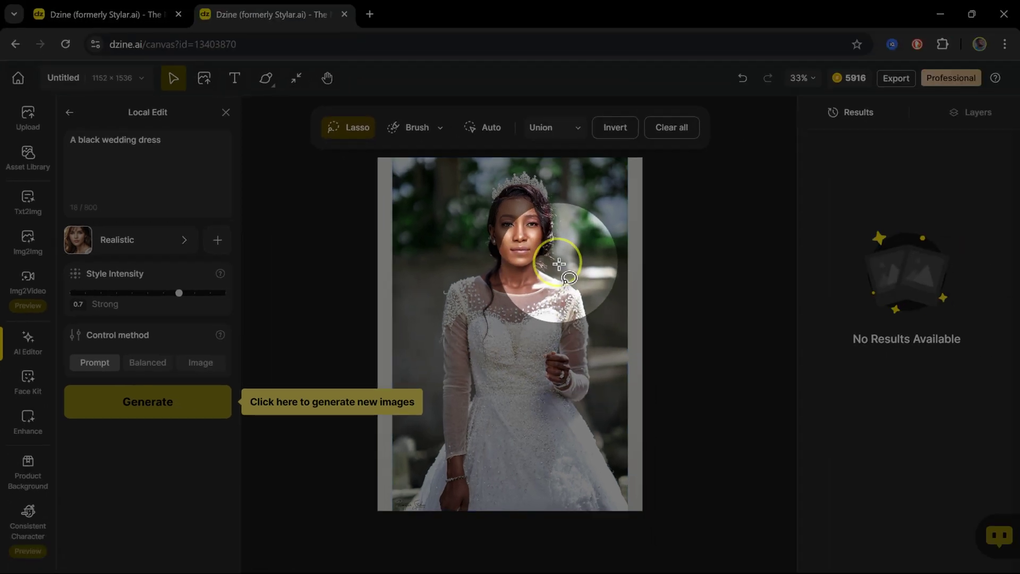
pyautogui.moveTo(721, 256)
pyautogui.mouseDown()
pyautogui.moveTo(621, 269)
pyautogui.moveTo(566, 310)
pyautogui.mouseUp()
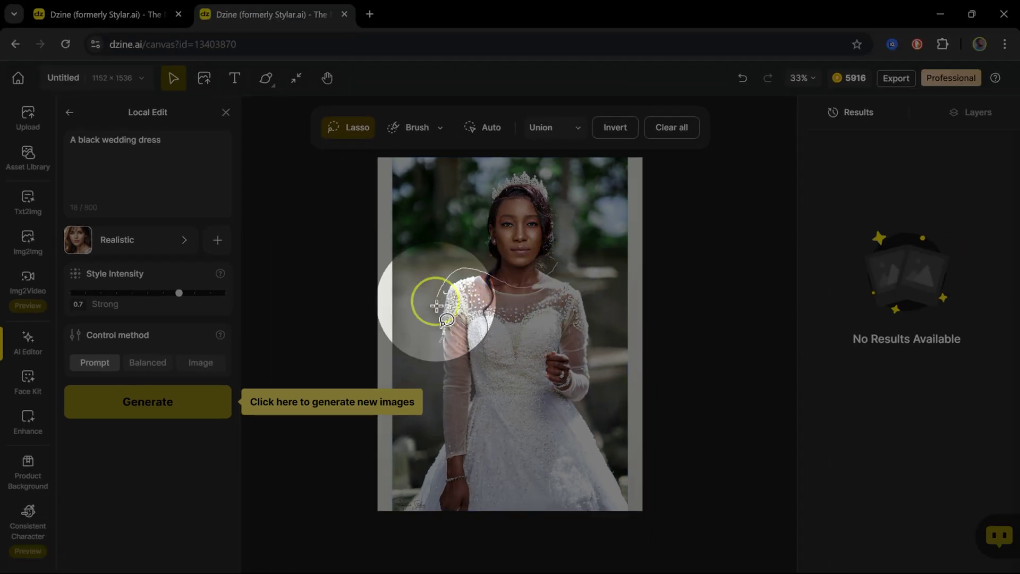
pyautogui.moveTo(437, 305)
pyautogui.mouseDown()
pyautogui.moveTo(435, 430)
pyautogui.moveTo(398, 545)
pyautogui.moveTo(612, 553)
pyautogui.moveTo(631, 494)
pyautogui.moveTo(605, 436)
pyautogui.moveTo(596, 301)
pyautogui.moveTo(559, 265)
pyautogui.mouseUp()
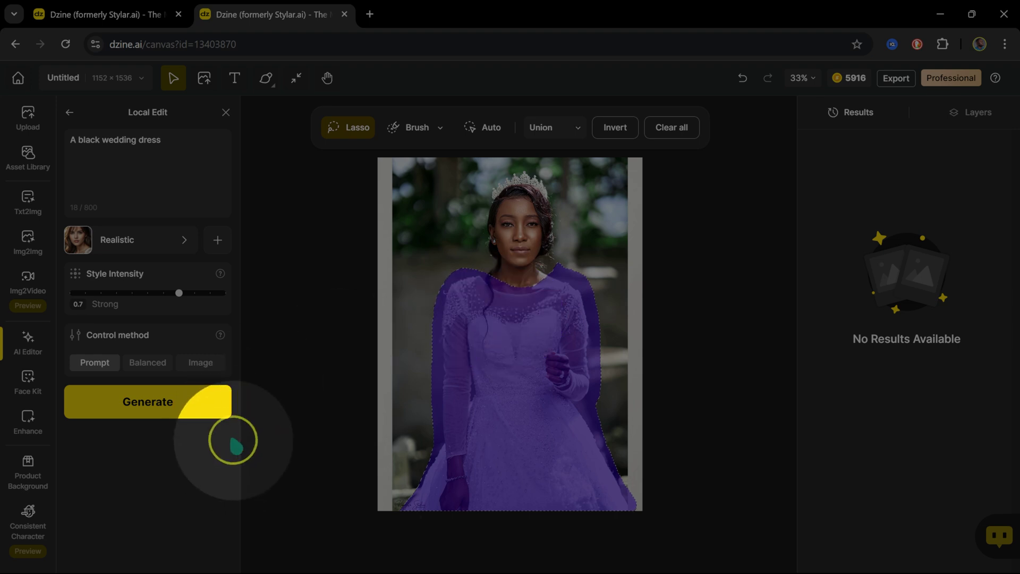
pyautogui.click(172, 412)
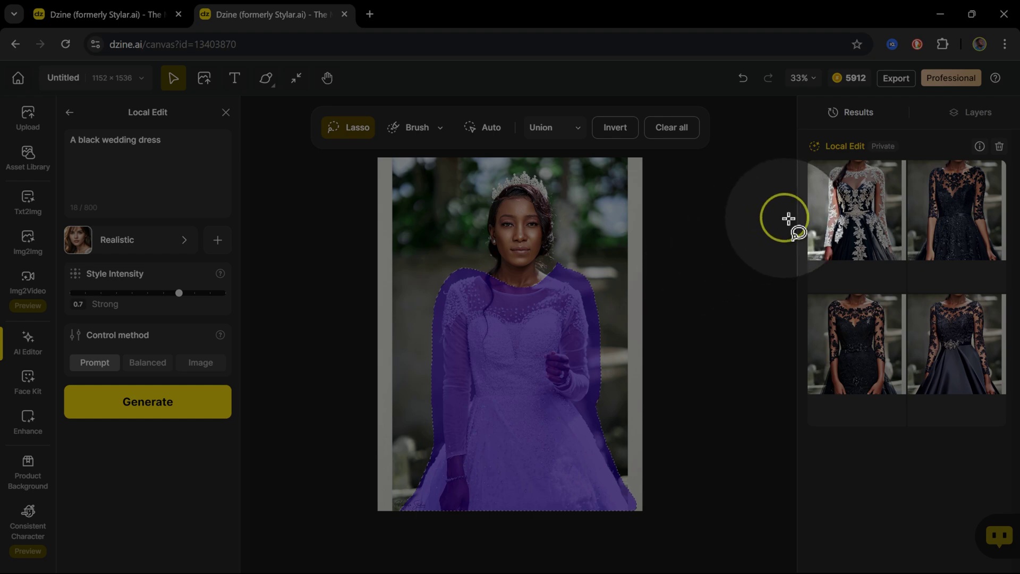
# Compare the Local Edit results and place the third, an all-black lace gown, on the photo.
pyautogui.moveTo(859, 201)
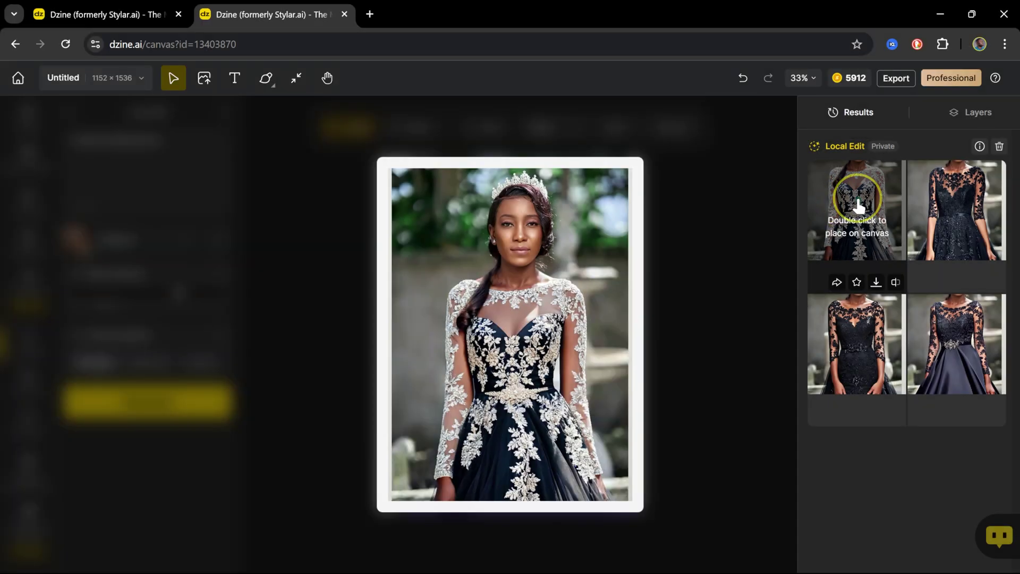
pyautogui.moveTo(936, 208)
pyautogui.moveTo(840, 296)
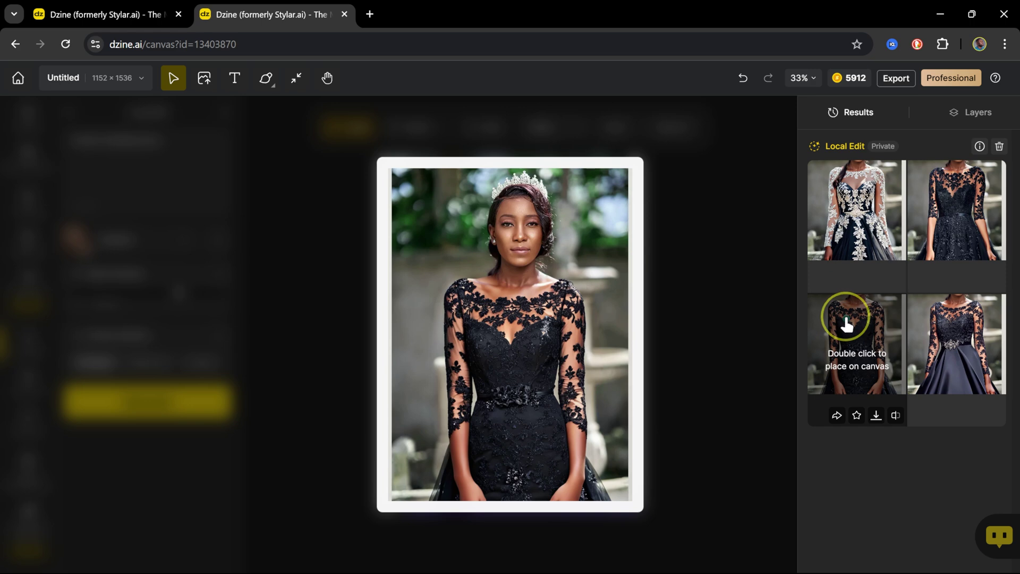
pyautogui.moveTo(929, 341)
pyautogui.moveTo(874, 340)
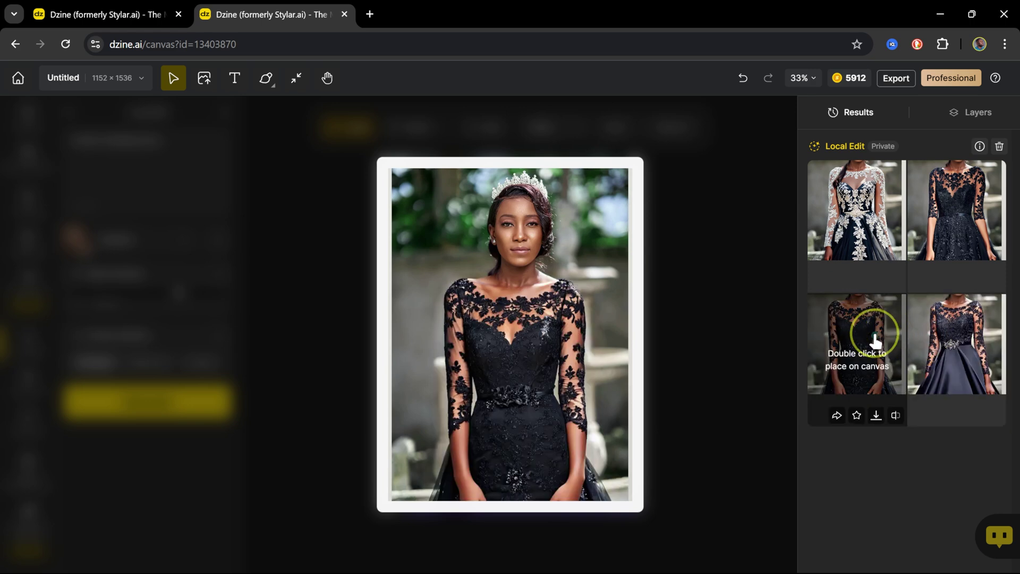
pyautogui.doubleClick(838, 339)
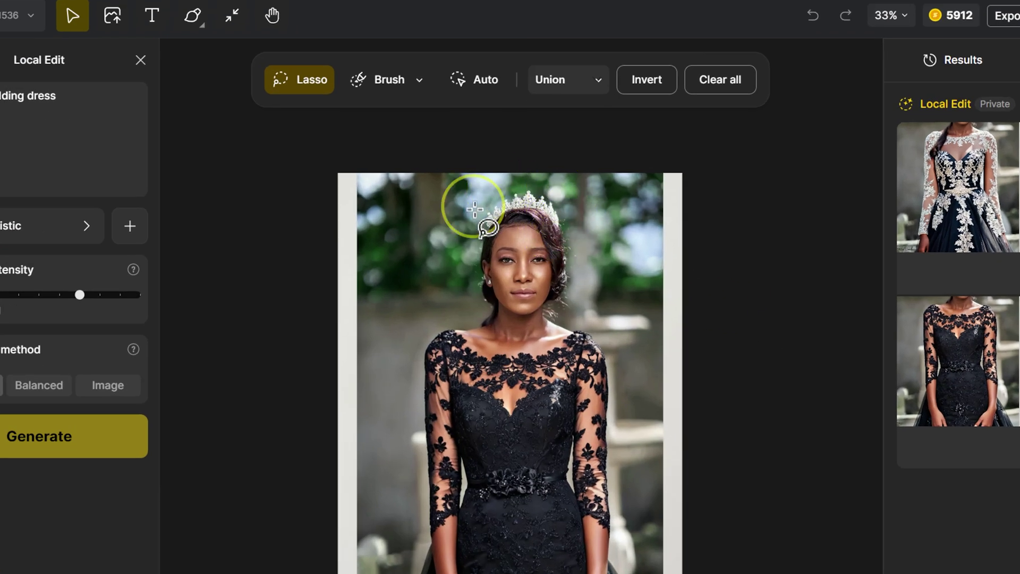
# Outline the crown and regenerate it with the prompt changed from 'dress' to 'crown'.
pyautogui.scroll(-1, 531, 212)
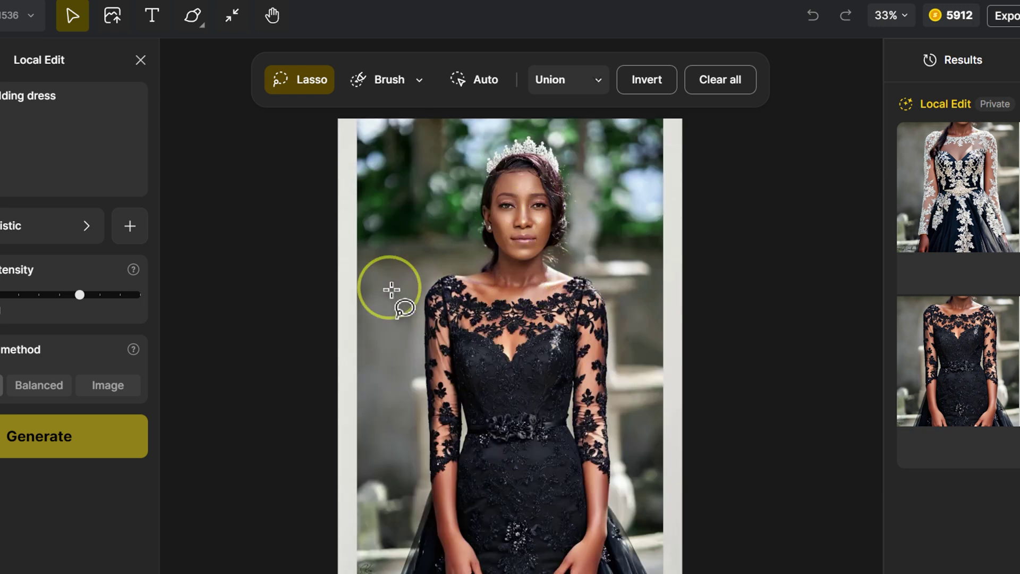
pyautogui.moveTo(567, 141)
pyautogui.mouseDown()
pyautogui.moveTo(528, 125)
pyautogui.moveTo(478, 152)
pyautogui.moveTo(481, 170)
pyautogui.moveTo(518, 159)
pyautogui.moveTo(558, 171)
pyautogui.moveTo(567, 152)
pyautogui.mouseUp()
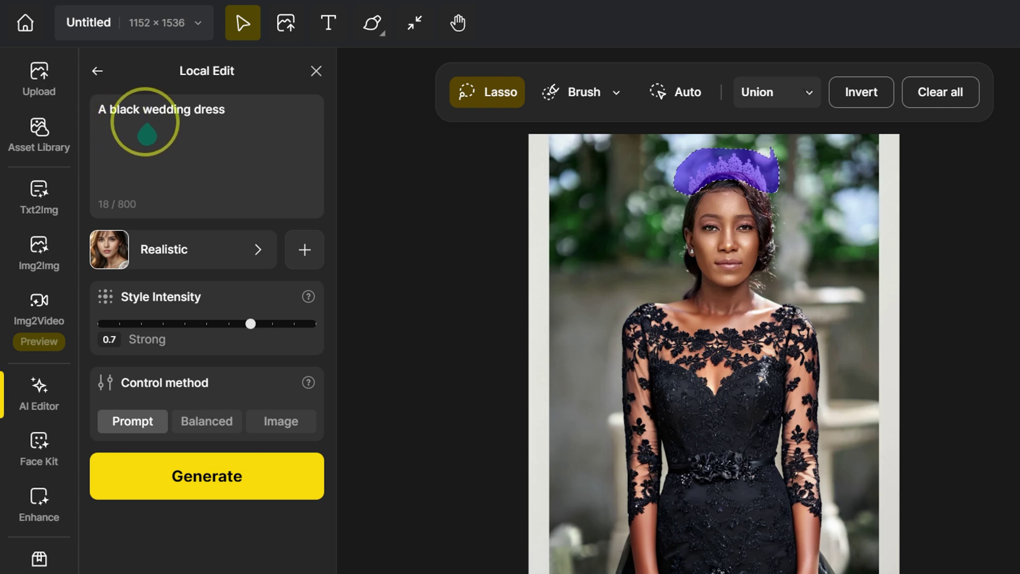
pyautogui.moveTo(195, 112); pyautogui.dragTo(235, 111)
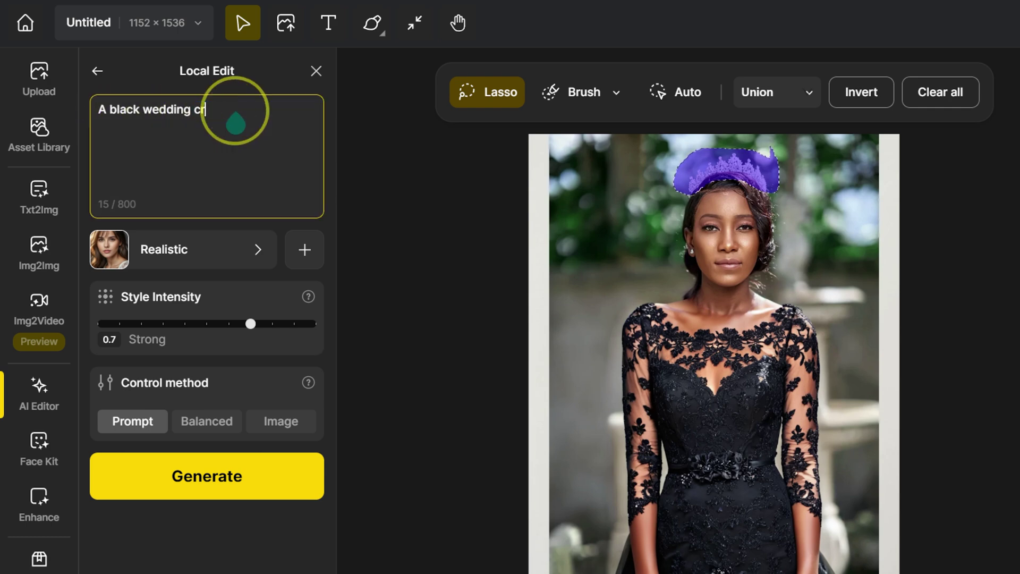
pyautogui.write('crown')
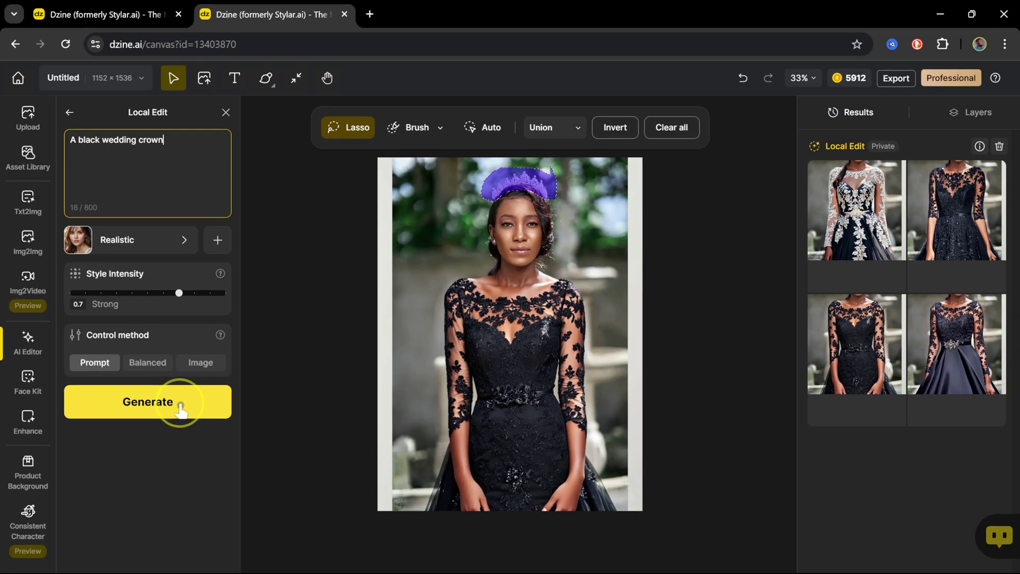
pyautogui.click(181, 408)
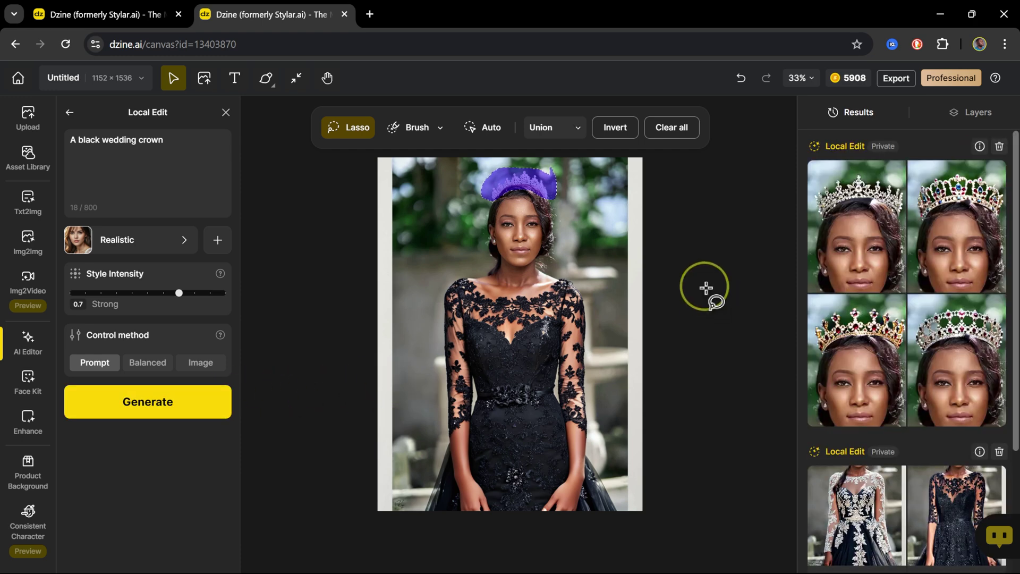
# Review the four new crown results and place the first silver jeweled crown on the bride.
pyautogui.moveTo(820, 221)
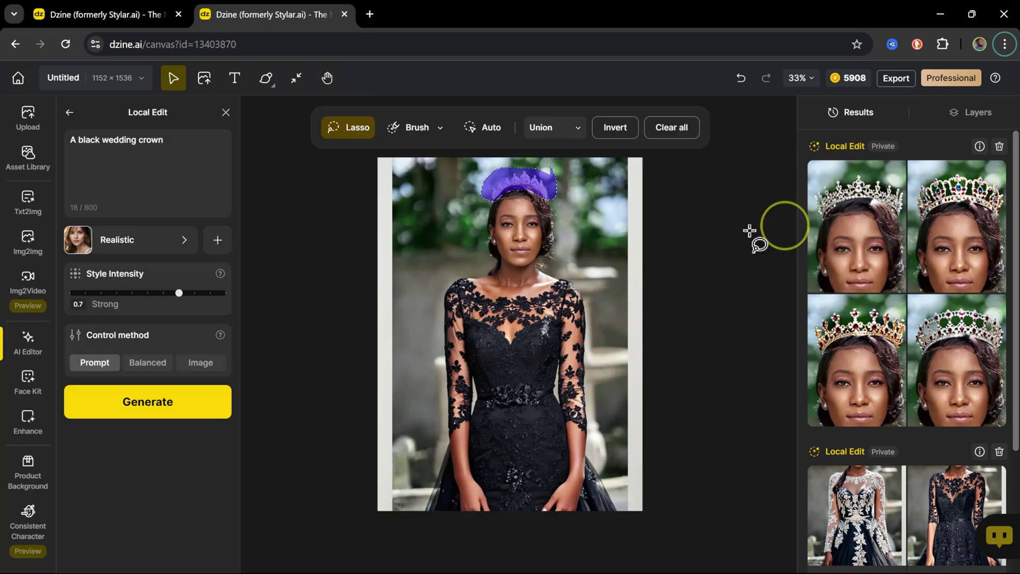
pyautogui.moveTo(483, 196)
pyautogui.mouseDown()
pyautogui.moveTo(512, 159)
pyautogui.moveTo(558, 183)
pyautogui.mouseUp()
pyautogui.moveTo(841, 223)
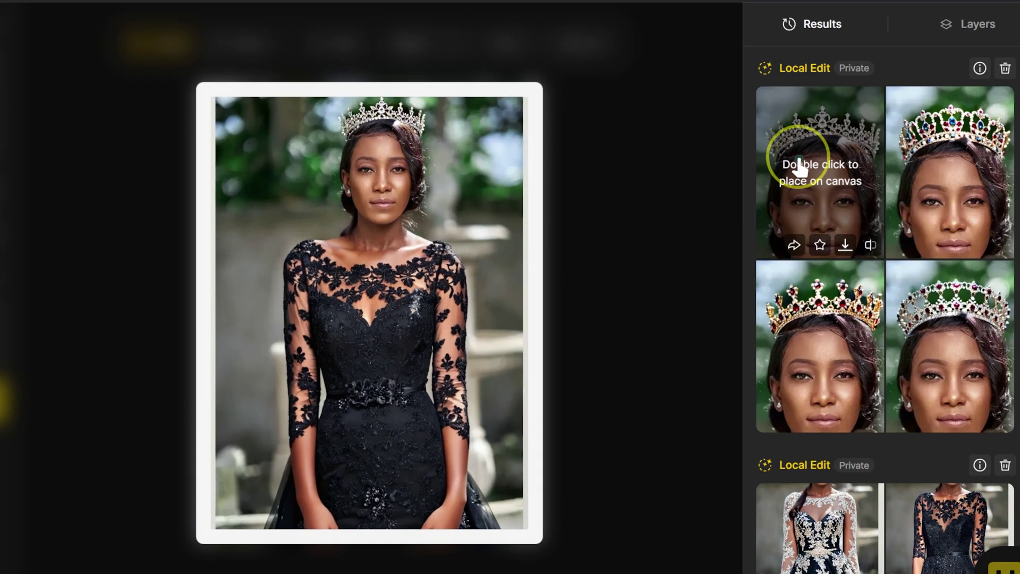
pyautogui.moveTo(931, 168)
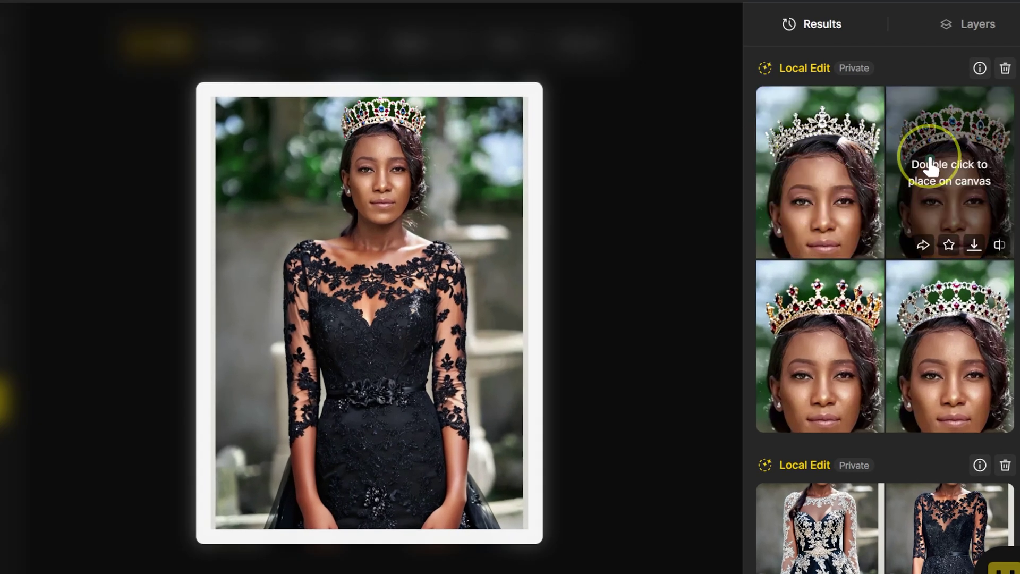
pyautogui.moveTo(818, 334)
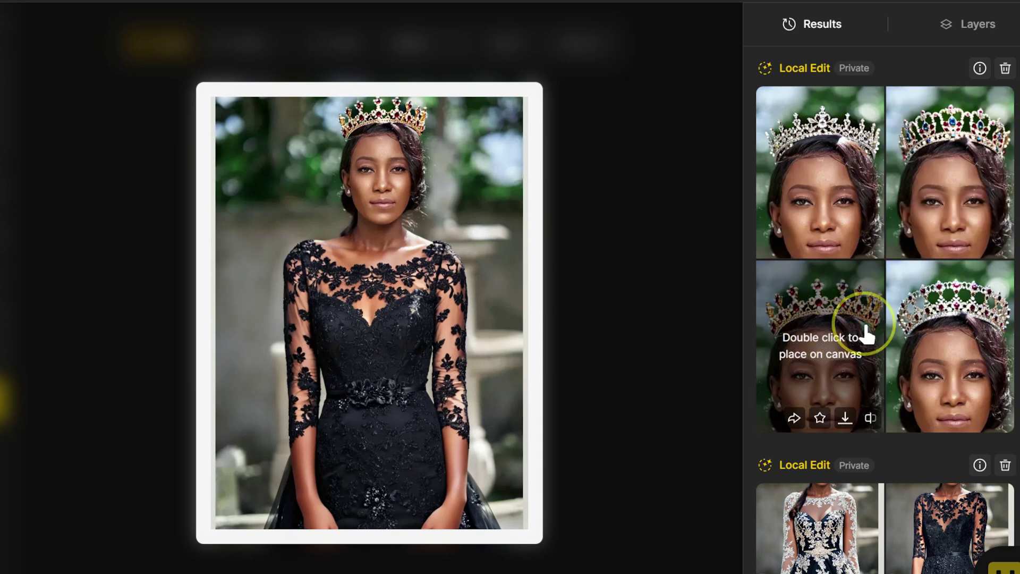
pyautogui.moveTo(917, 339)
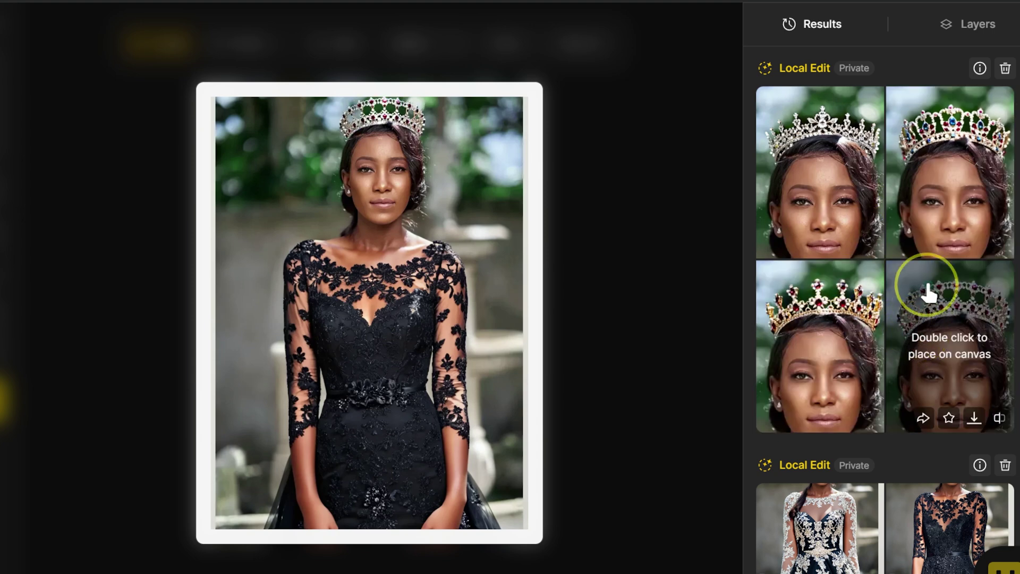
pyautogui.moveTo(841, 159)
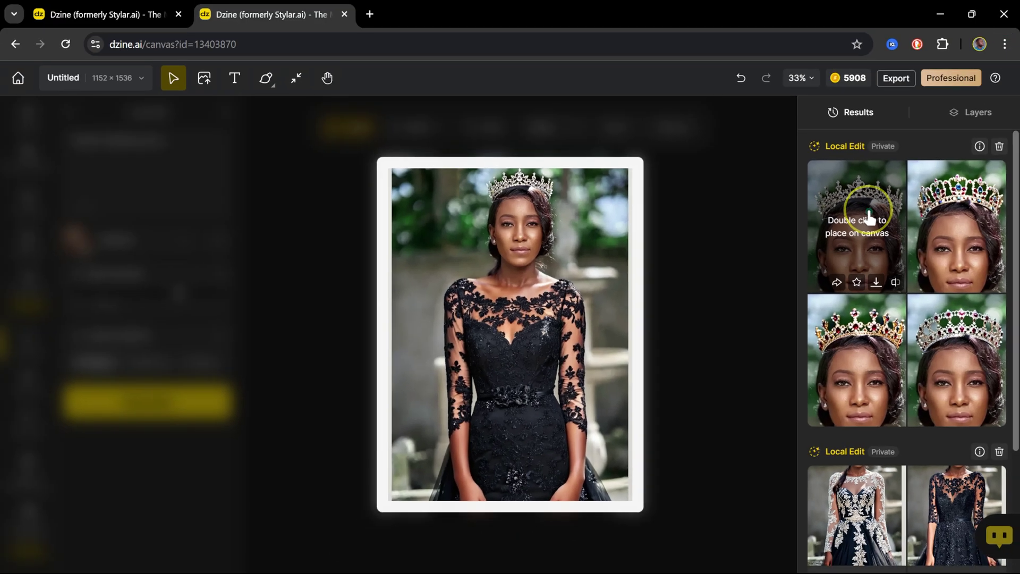
pyautogui.doubleClick(835, 160)
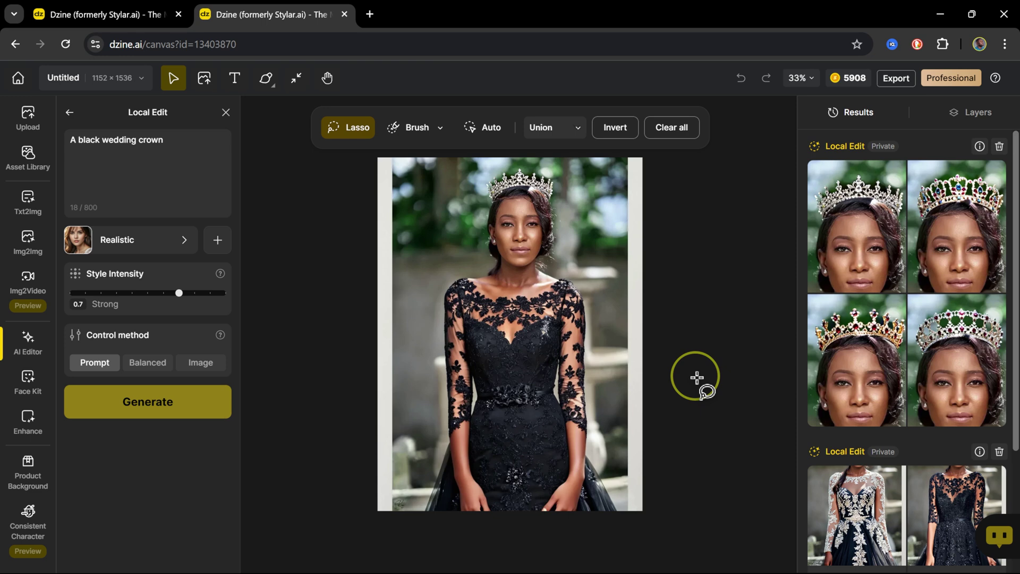
# Go back to the home page and reopen the 'Photo to video' project with the white-gown bride.
pyautogui.click(18, 78)
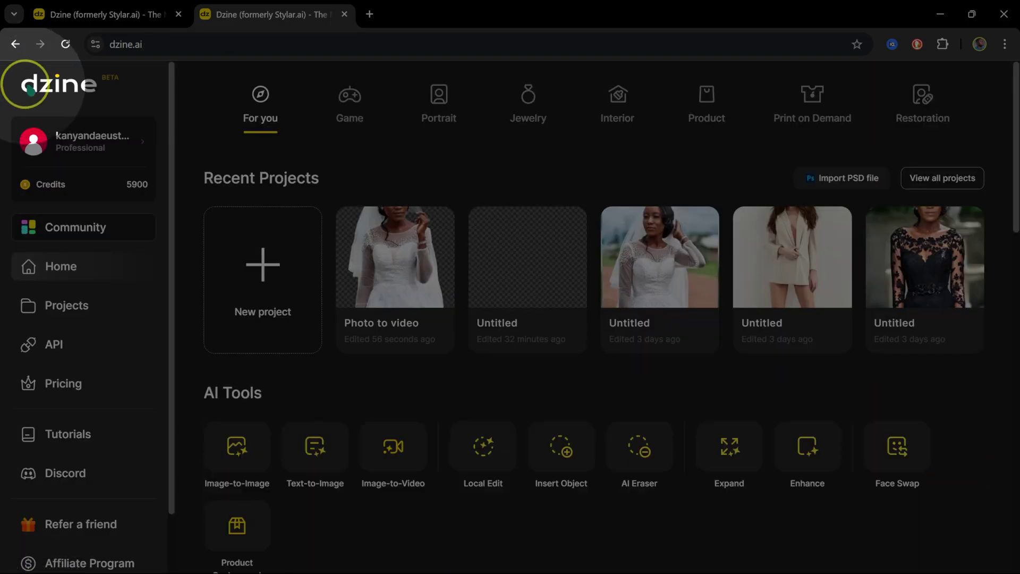
pyautogui.click(397, 254)
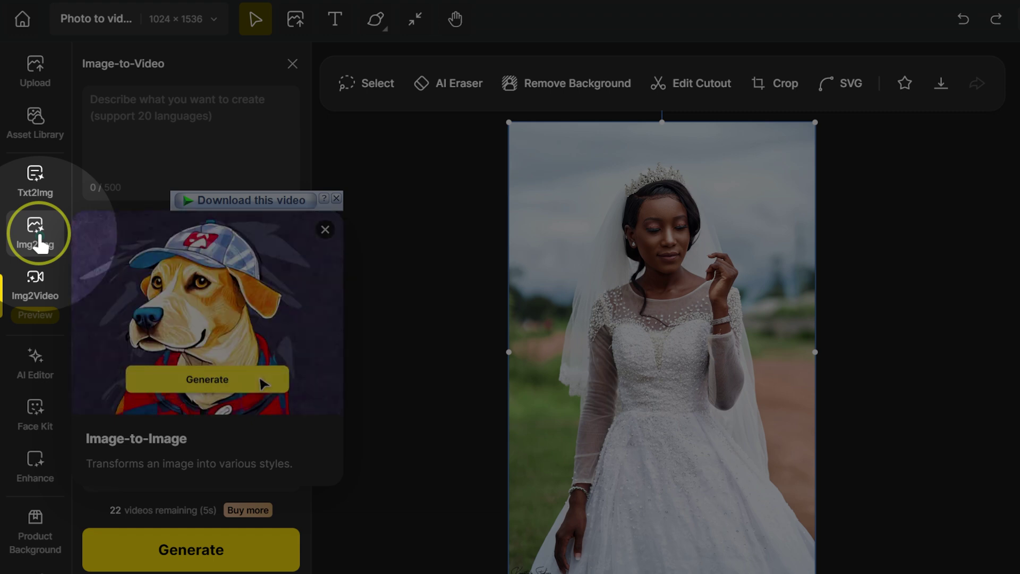
# Open Img2Img on the bride photo, choose the Realistic style, and raise Structure match from 0.5 to 0.7.
pyautogui.click(38, 237)
pyautogui.click(168, 101)
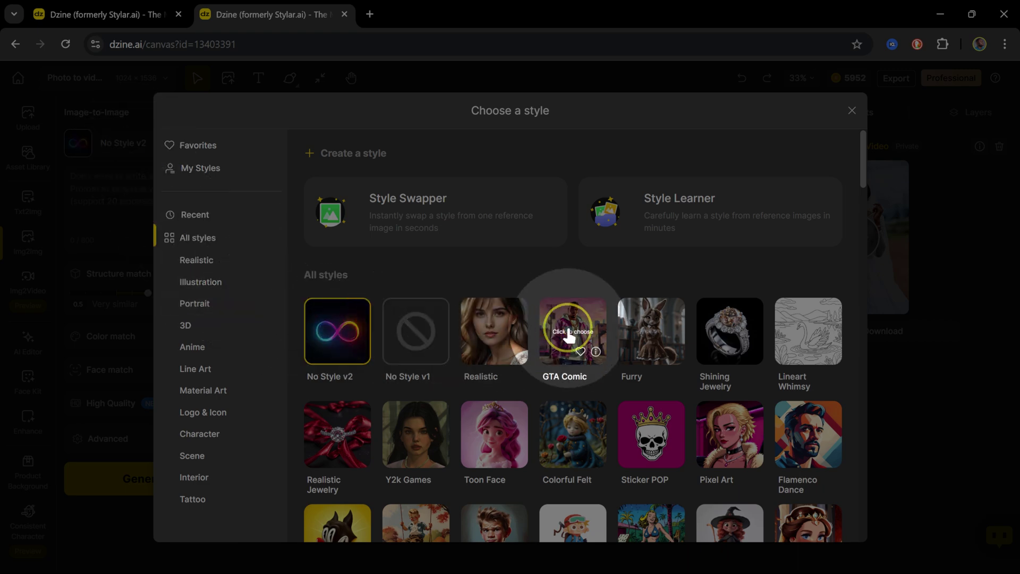
pyautogui.scroll(-1, 597, 417)
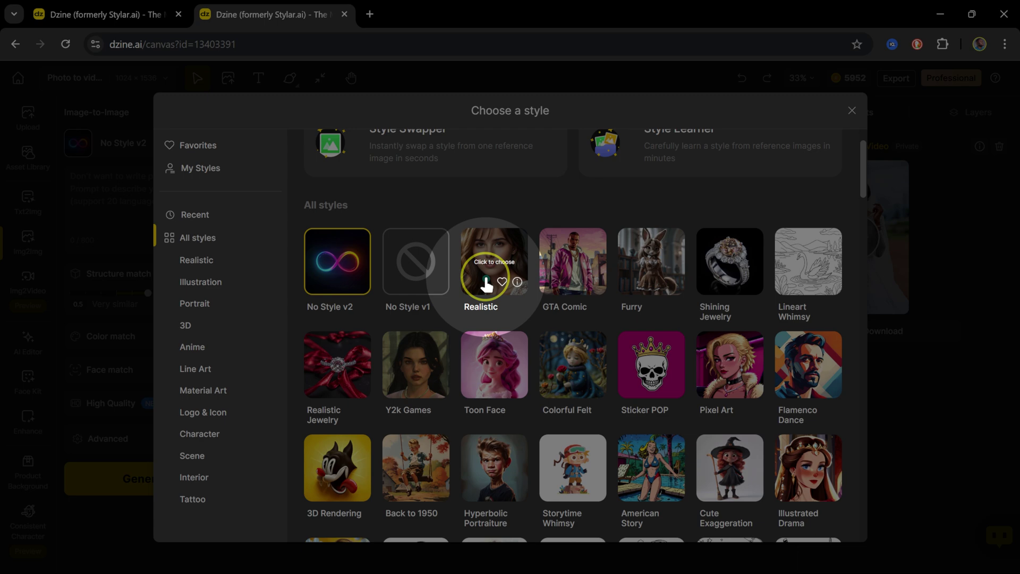
pyautogui.click(486, 284)
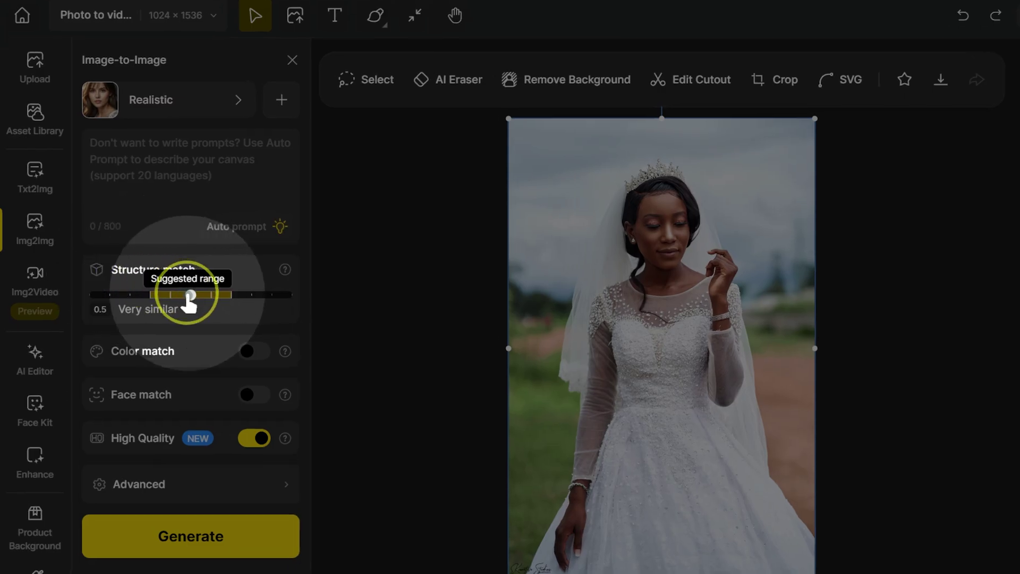
pyautogui.moveTo(189, 295); pyautogui.dragTo(231, 295)
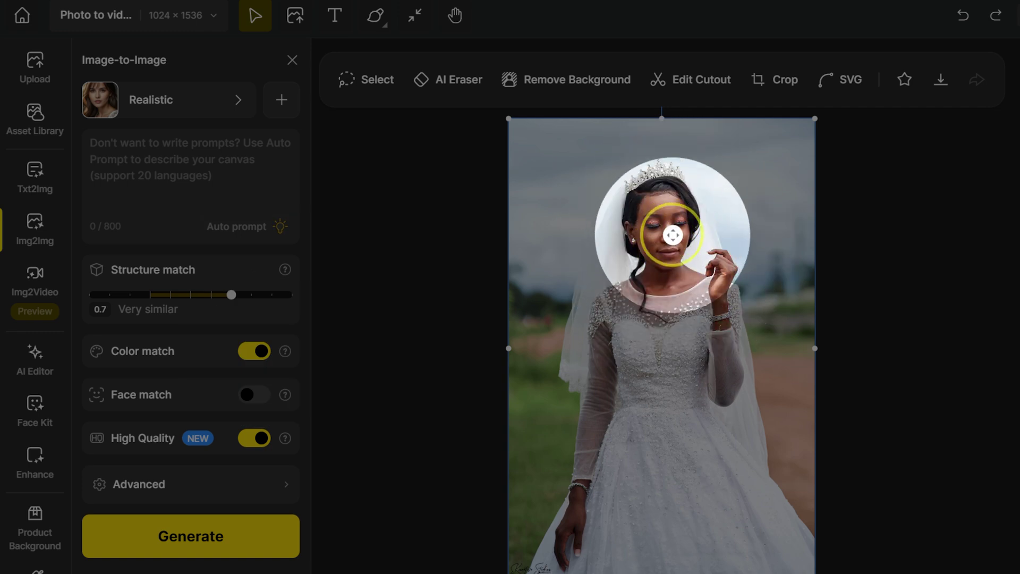
# Turn on Face match and generate four Realistic restyled variations of the white-gown bride, previewing each.
pyautogui.click(260, 393)
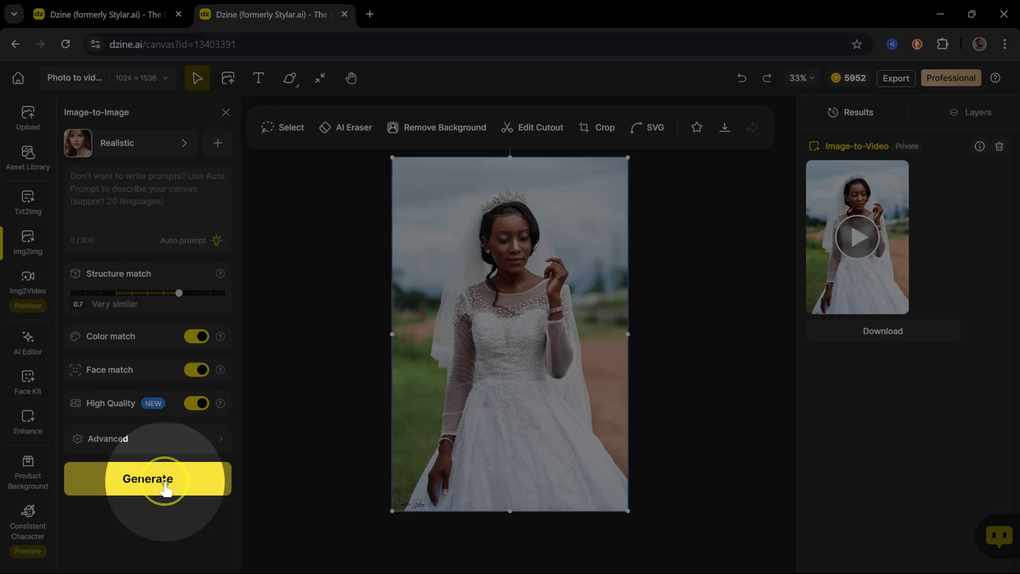
pyautogui.click(166, 480)
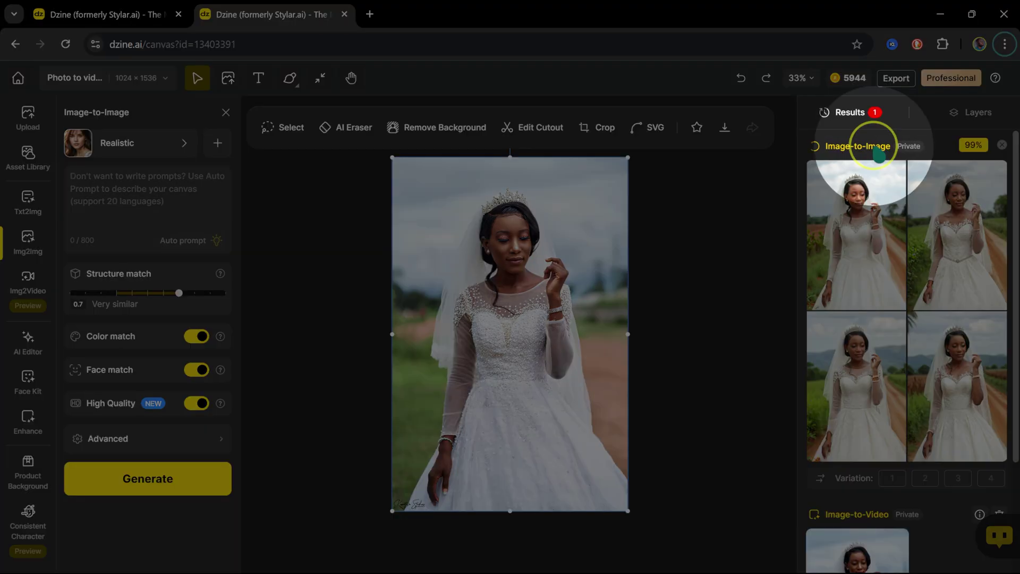
pyautogui.moveTo(828, 246)
pyautogui.moveTo(922, 234)
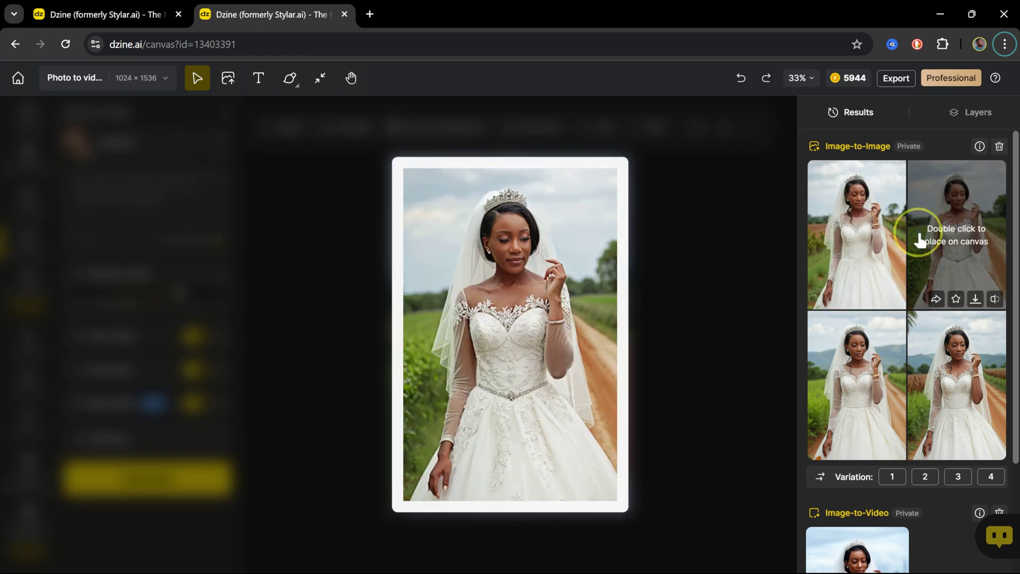
pyautogui.moveTo(946, 360)
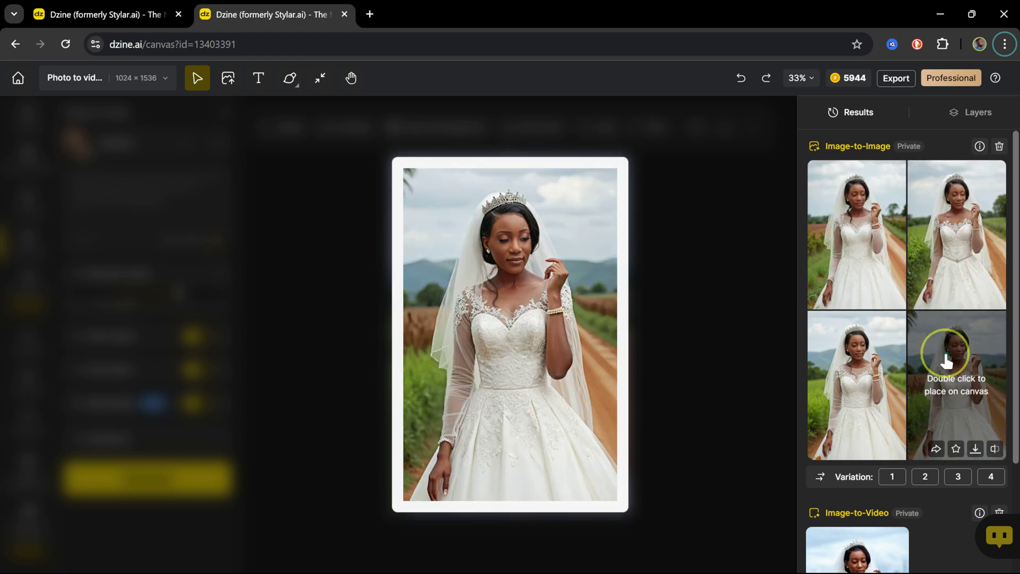
pyautogui.moveTo(854, 358)
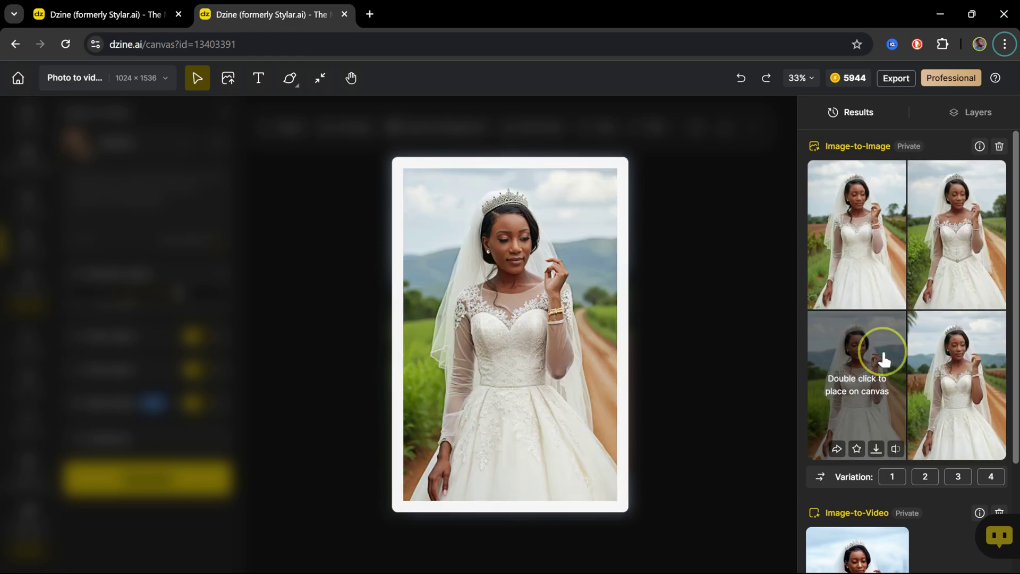